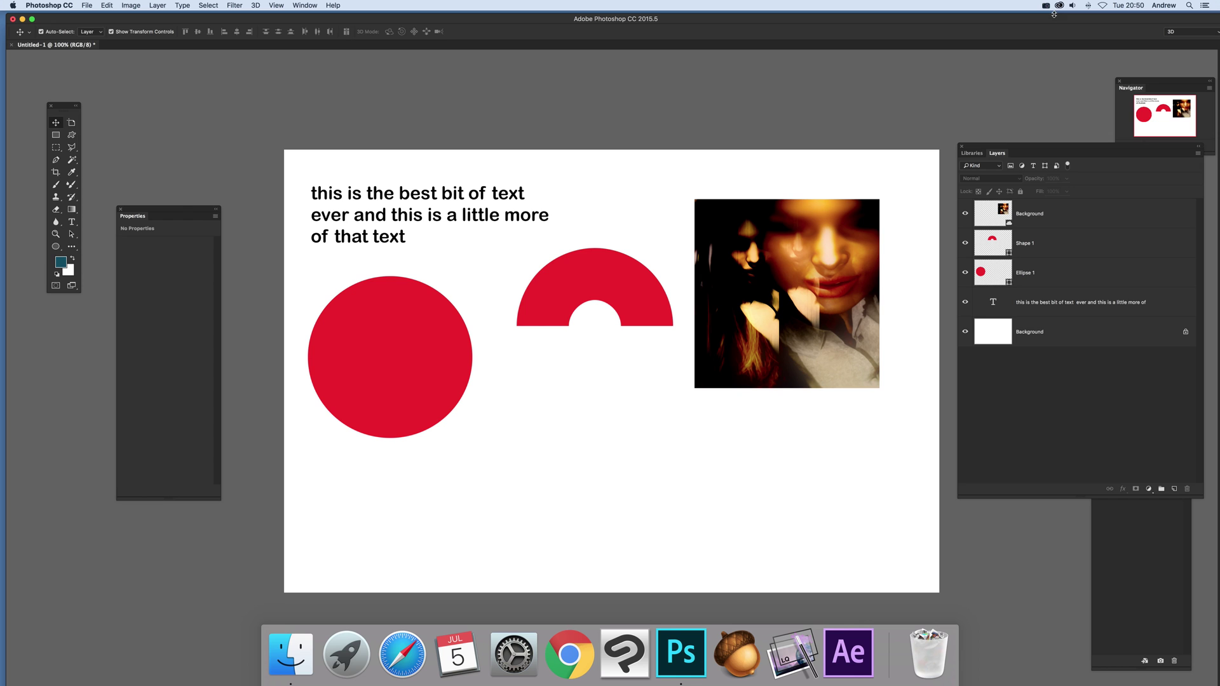
Look over the layers and the panel list, ending with the text layer selected
{"action": "left_click", "coordinate": [410, 223]}
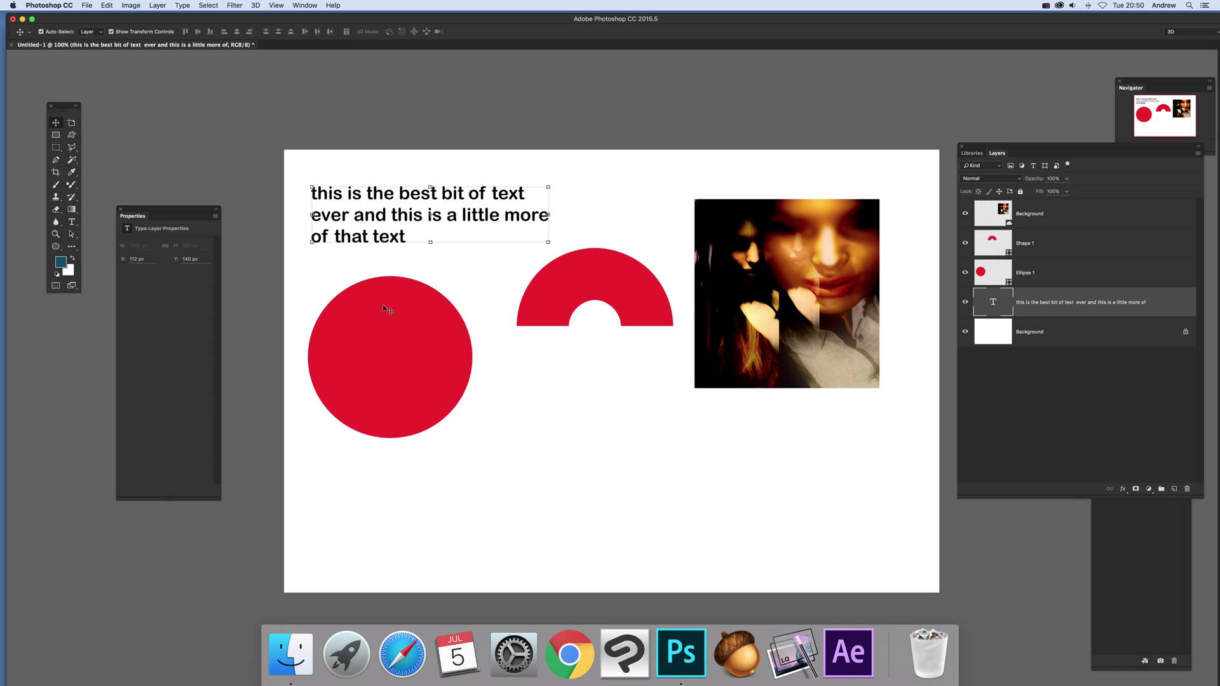
{"action": "left_click", "coordinate": [387, 322]}
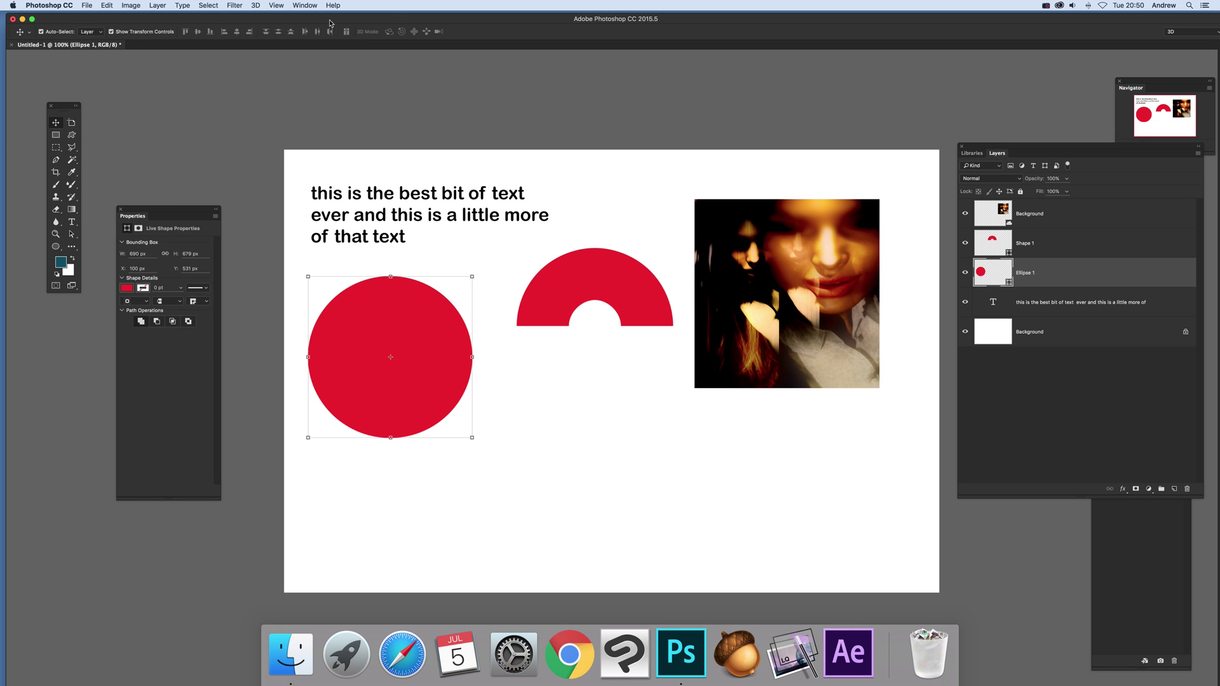
{"action": "left_click", "coordinate": [305, 6]}
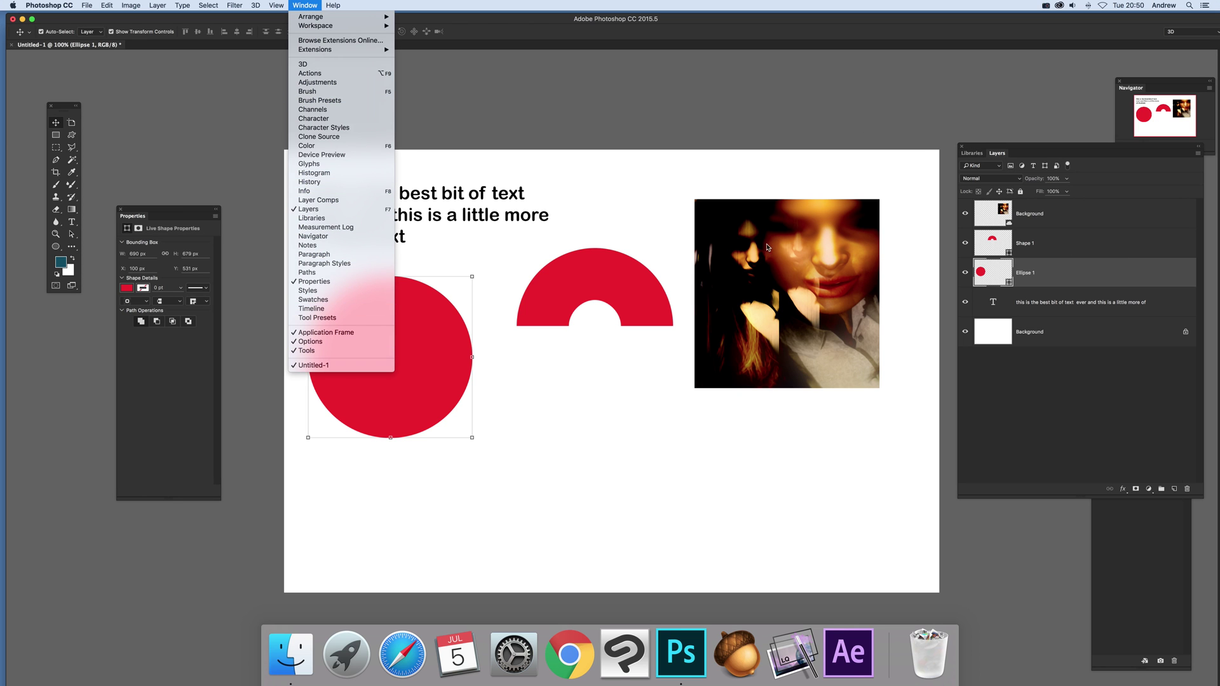
{"action": "left_click", "coordinate": [1040, 222]}
{"action": "left_click", "coordinate": [1039, 221]}
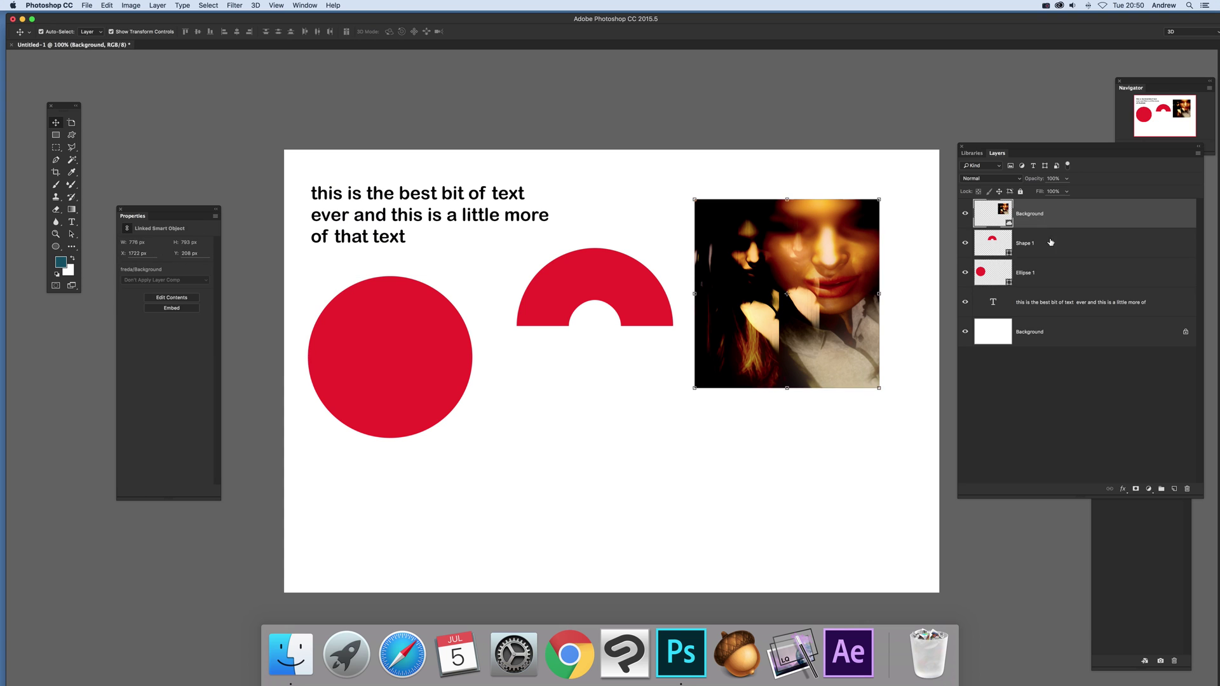
{"action": "left_click", "coordinate": [1035, 301], "text": "shift"}
{"action": "left_click", "coordinate": [1065, 427]}
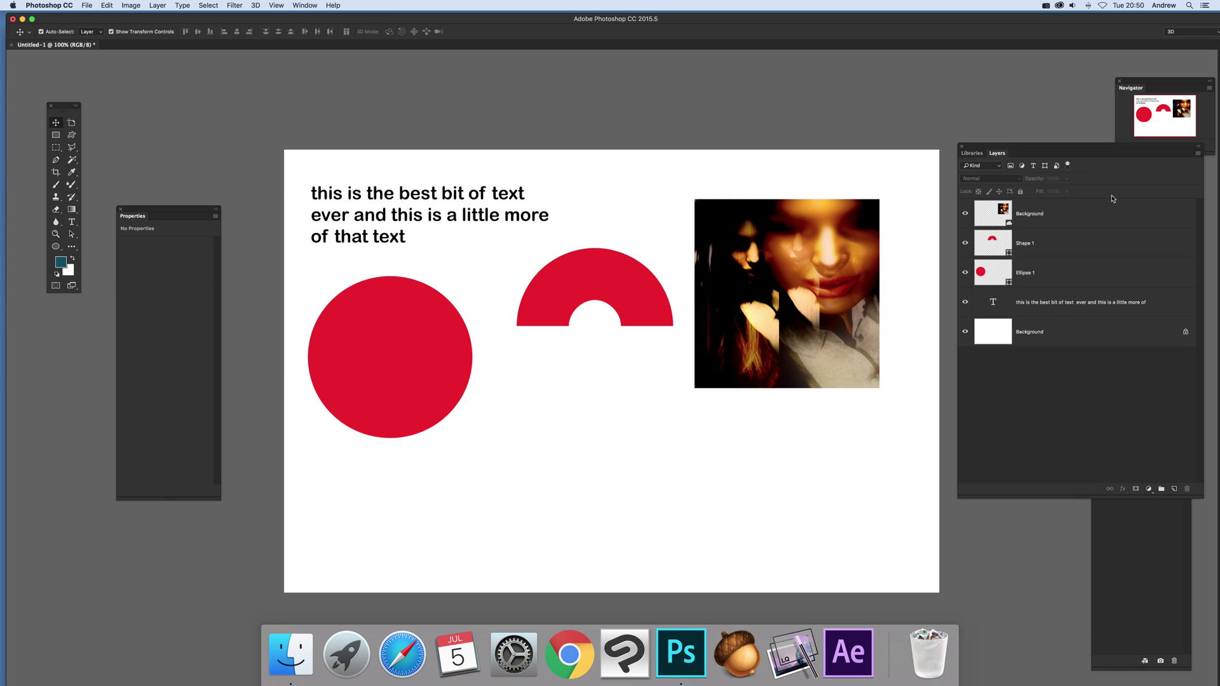
{"action": "left_click", "coordinate": [1045, 307]}
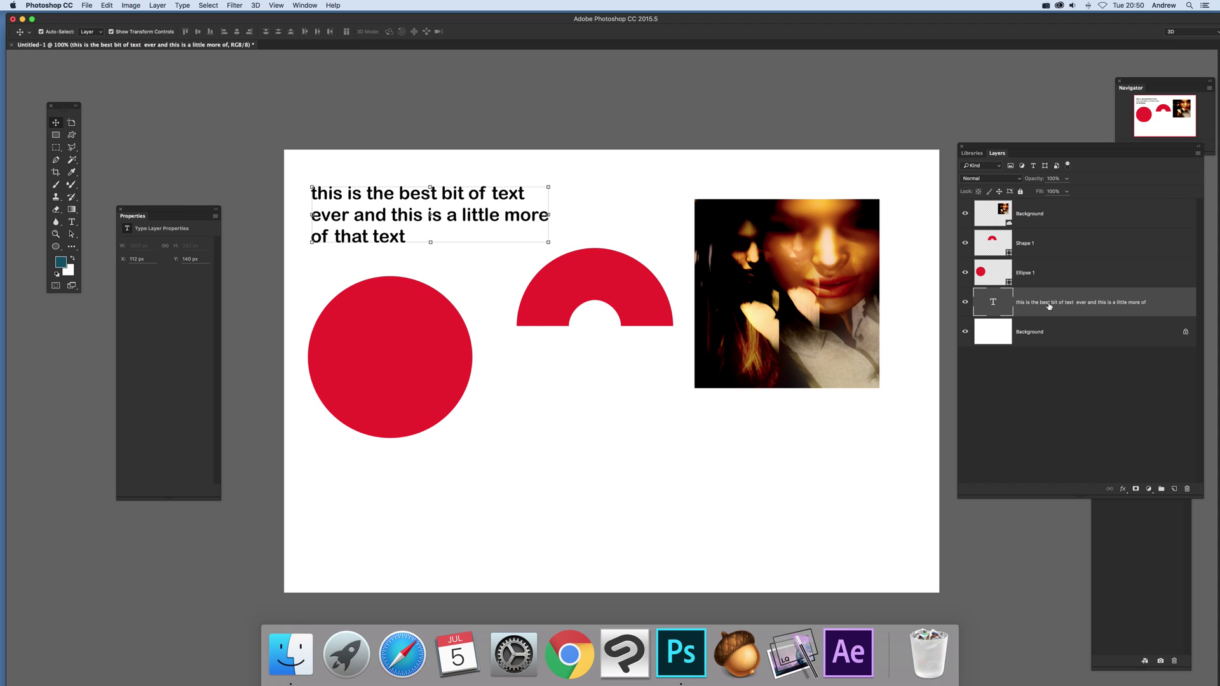
Rename the text layer to 'type' and the Ellipse 1 layer to 'bob'
{"action": "double_click", "coordinate": [1058, 303]}
{"action": "key", "text": "BackSpace"}
{"action": "left_click", "coordinate": [1040, 397]}
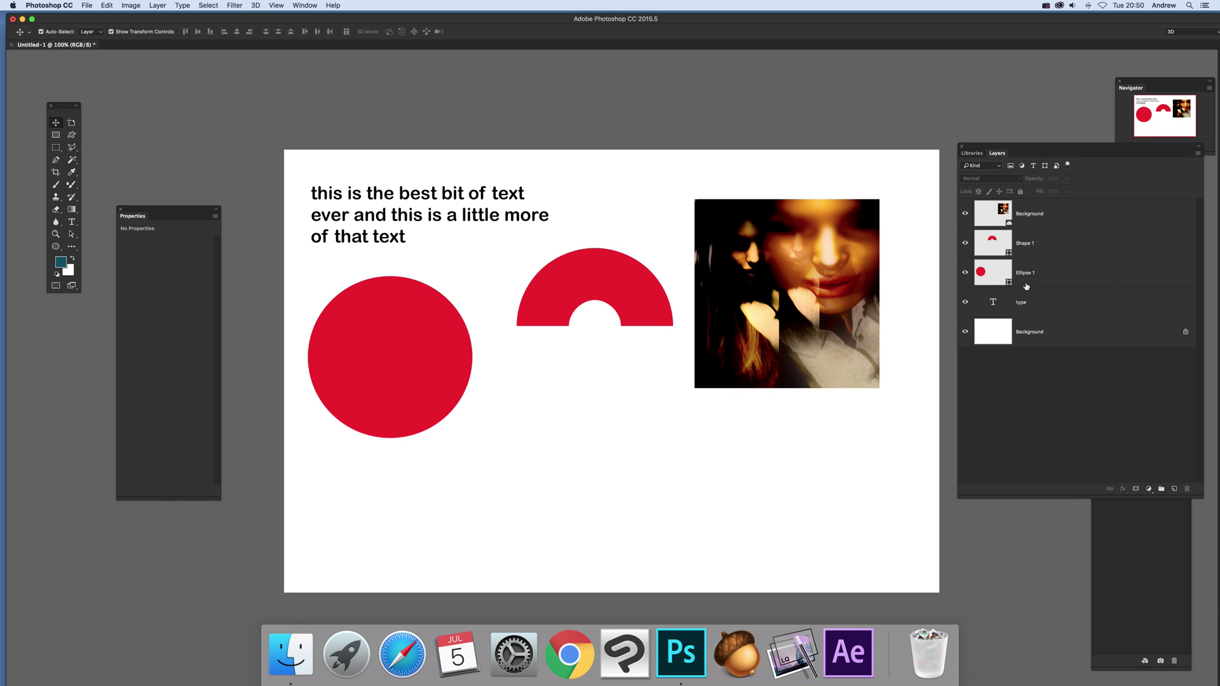
{"action": "double_click", "coordinate": [1022, 273]}
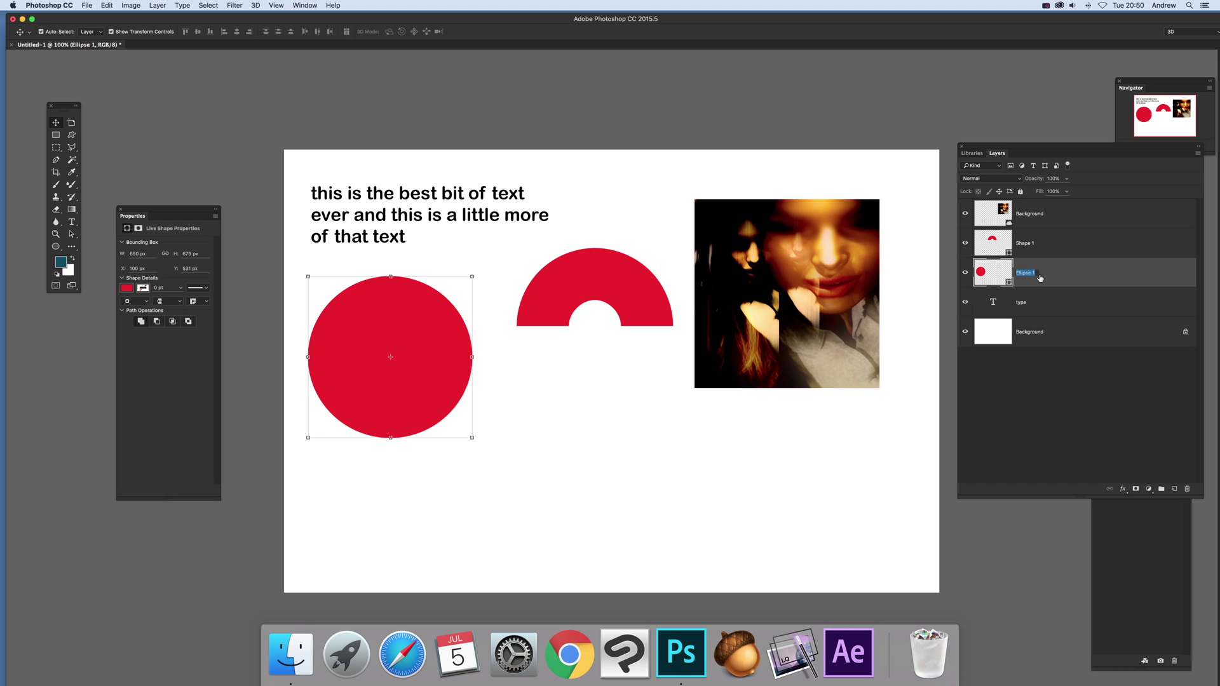
{"action": "type", "text": "bob"}
{"action": "left_click", "coordinate": [996, 394]}
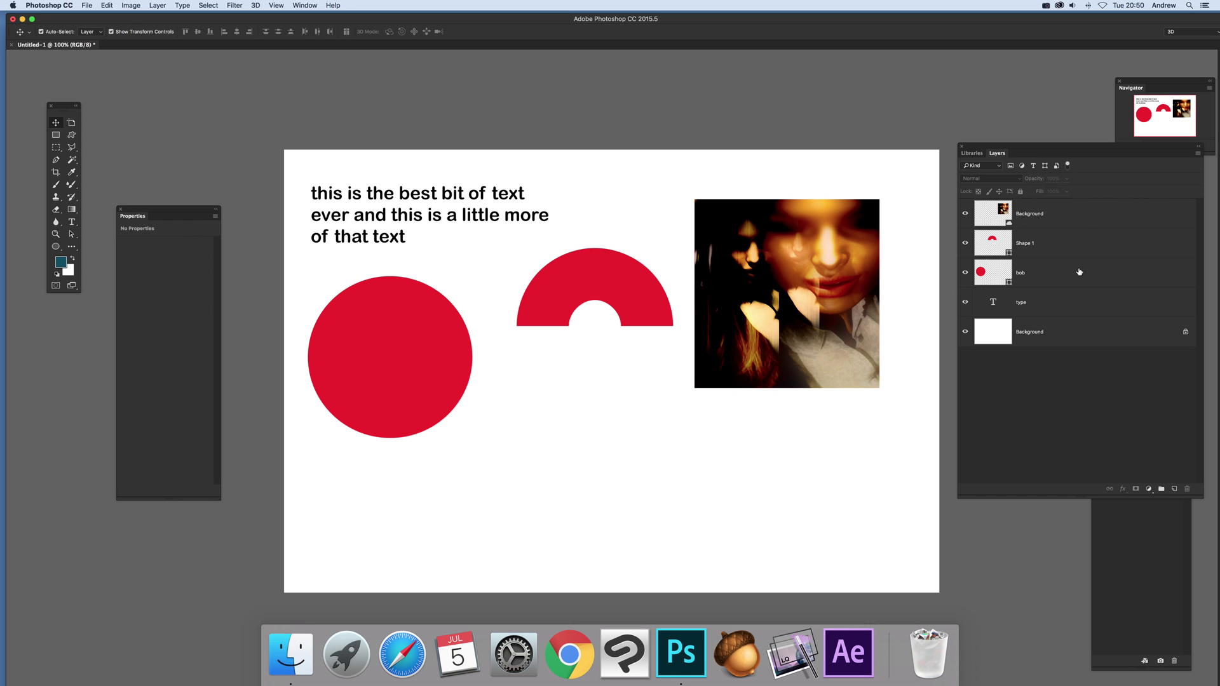
Select Background, Shape 1, bob and type and open Export As for them
{"action": "left_click", "coordinate": [1046, 221]}
{"action": "left_click", "coordinate": [1027, 309], "text": "shift"}
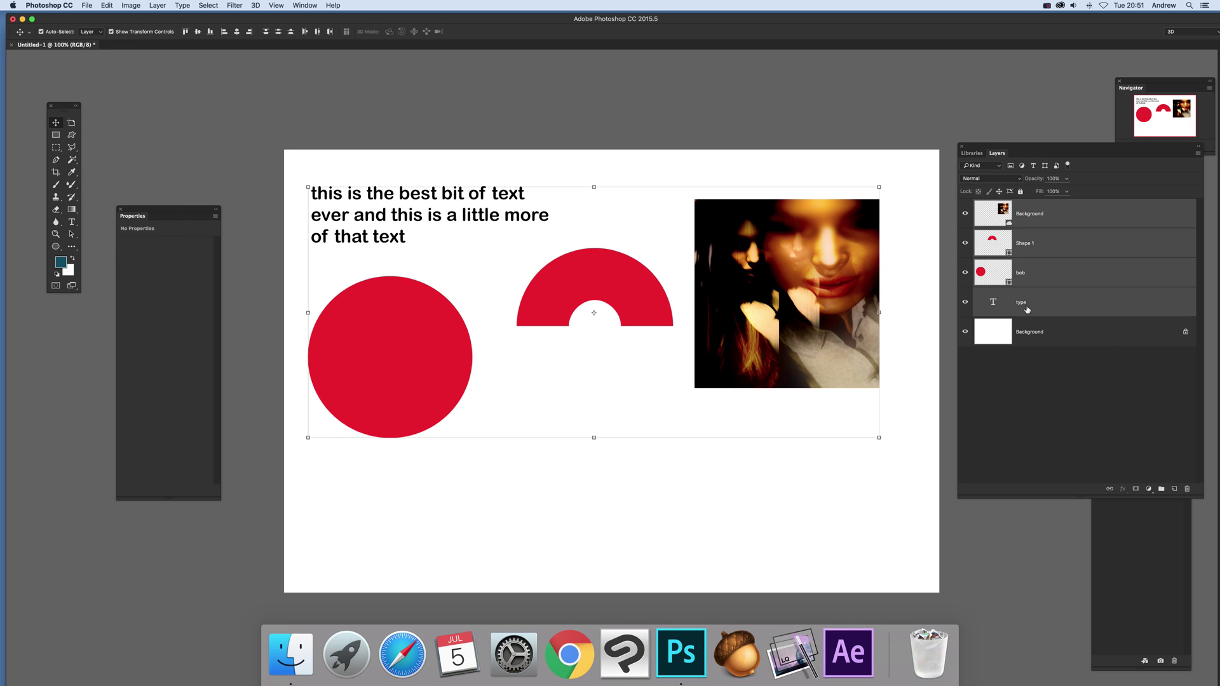
{"action": "left_click", "coordinate": [1202, 157]}
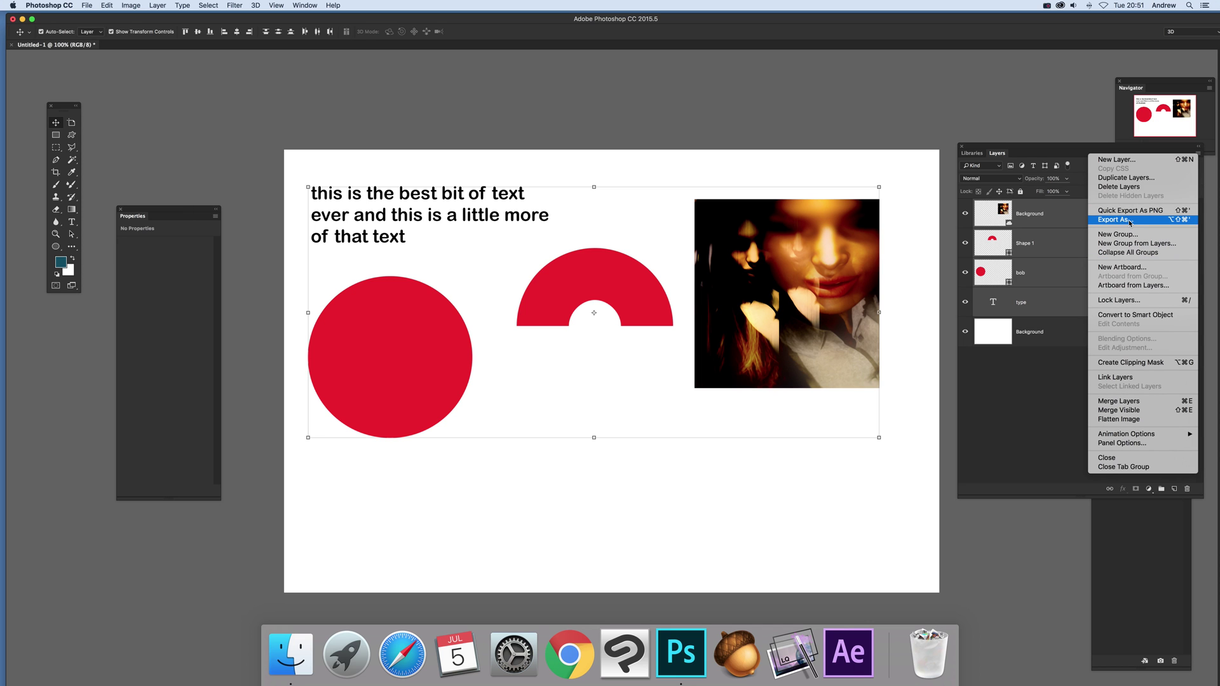
{"action": "left_click", "coordinate": [1106, 221]}
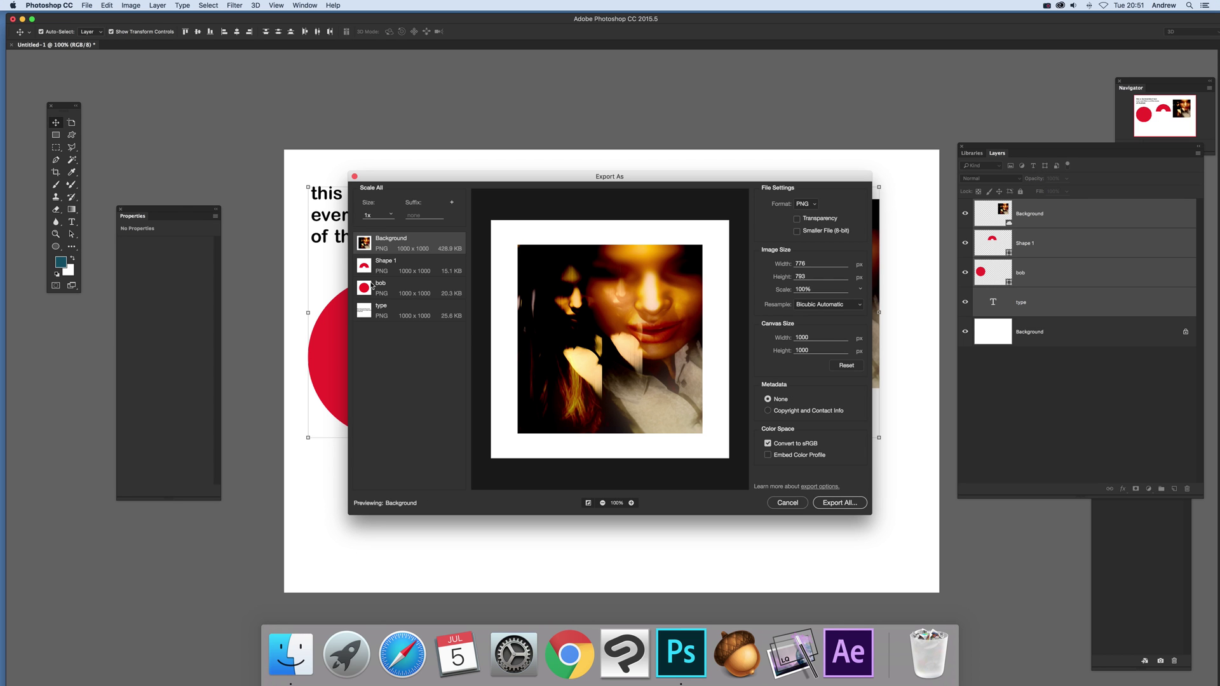
Give Shape 1 a 1000 × 1000 px export canvas, then preview the Background layer
{"action": "left_click", "coordinate": [405, 269]}
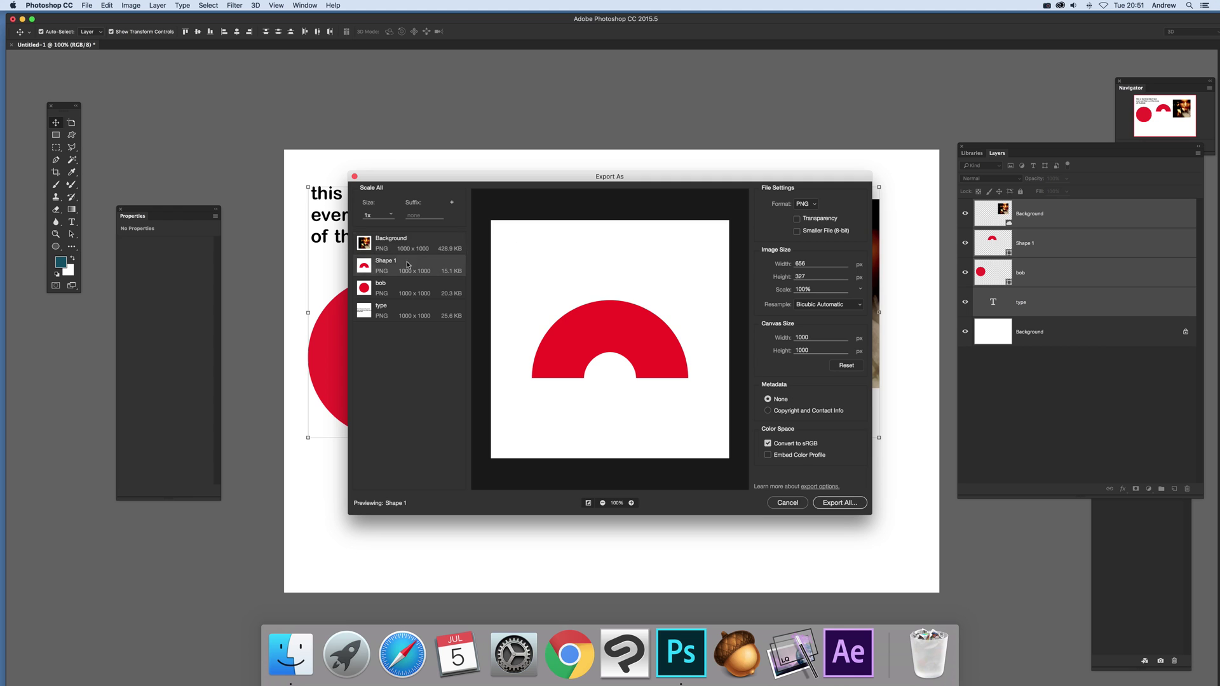
{"action": "left_click", "coordinate": [813, 337]}
{"action": "left_click", "coordinate": [849, 369]}
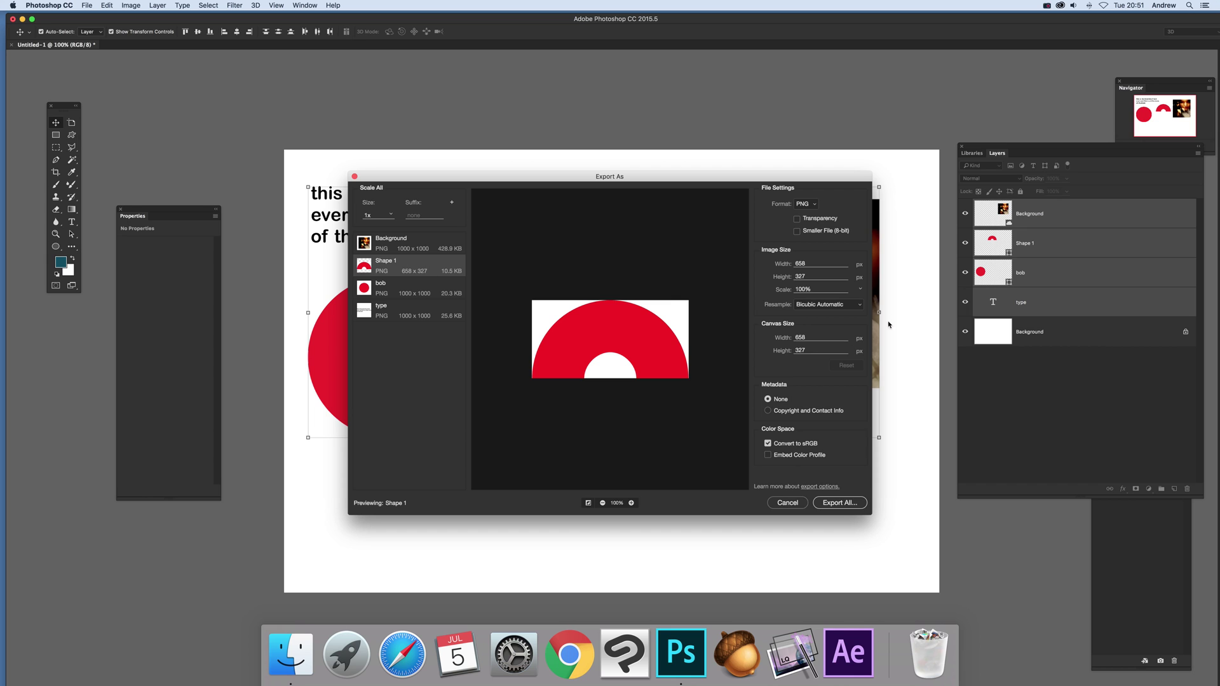
{"action": "left_click", "coordinate": [785, 340]}
{"action": "type", "text": "1000"}
{"action": "key", "text": "Tab"}
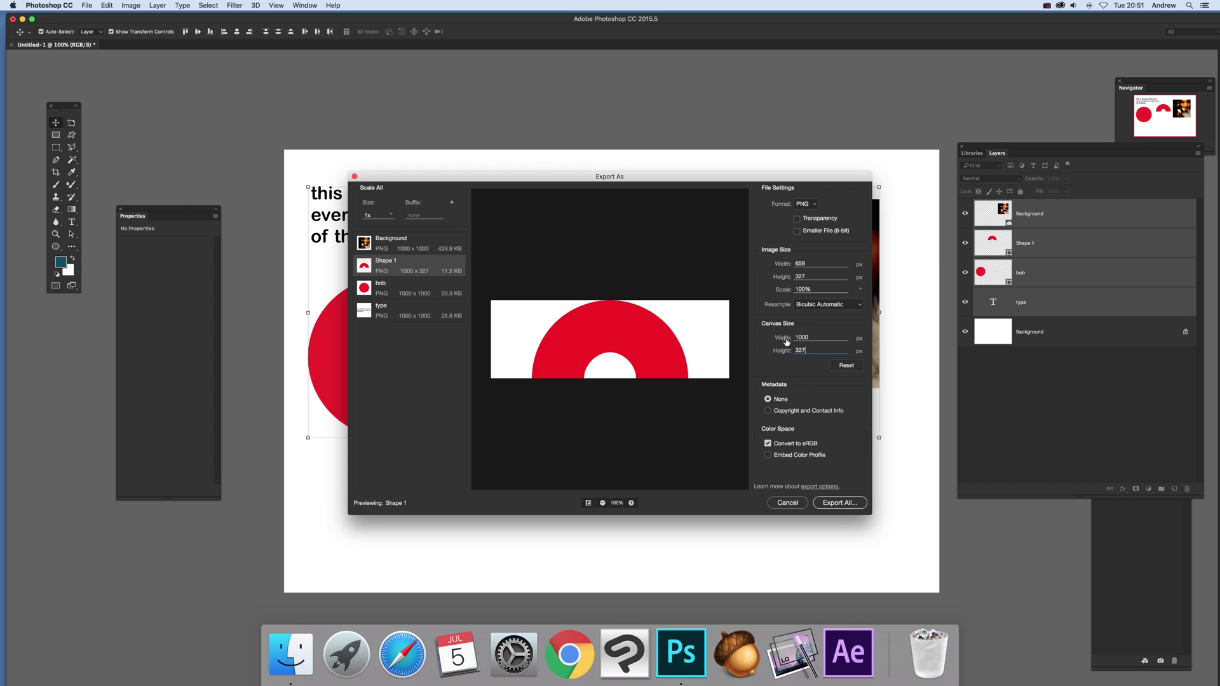
{"action": "key", "text": "super+a"}
{"action": "type", "text": "1000"}
{"action": "key", "text": "Tab"}
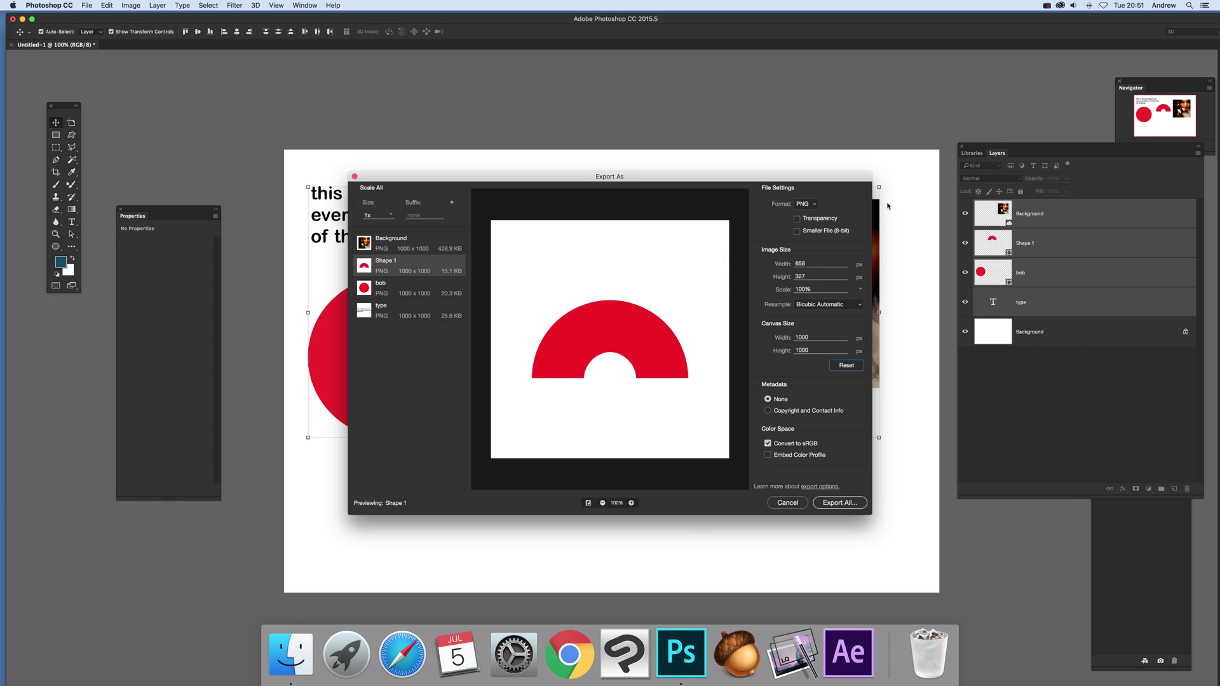
{"action": "left_click", "coordinate": [447, 249]}
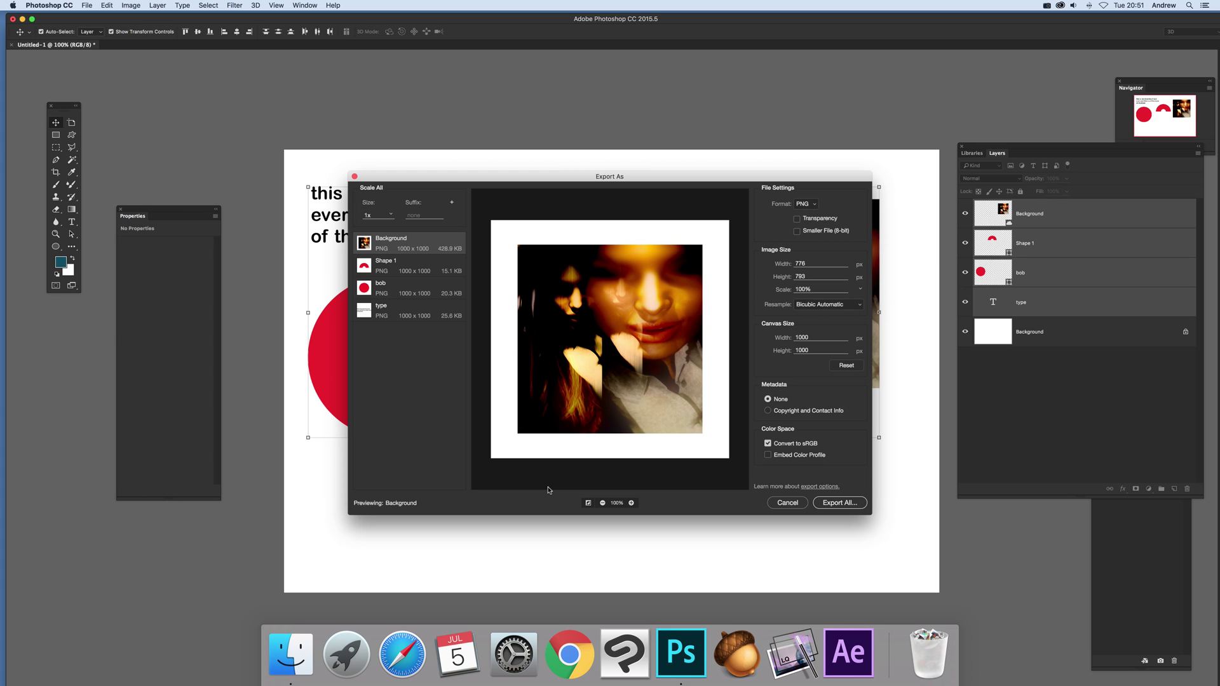
{"action": "left_click", "coordinate": [806, 204]}
{"action": "left_click", "coordinate": [834, 206]}
{"action": "left_click", "coordinate": [821, 231]}
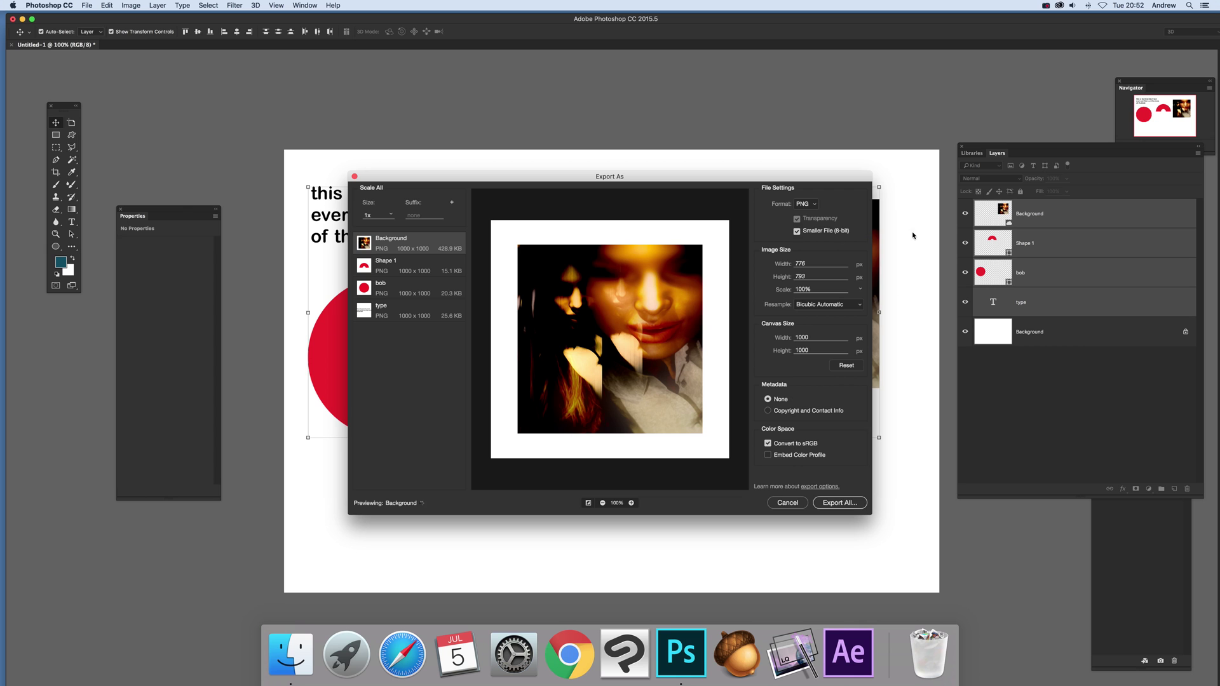
{"action": "left_click", "coordinate": [798, 231]}
{"action": "left_click", "coordinate": [797, 221]}
Export all four layers as PNGs into the test folder, then switch to Finder
{"action": "left_click", "coordinate": [393, 317], "text": "shift"}
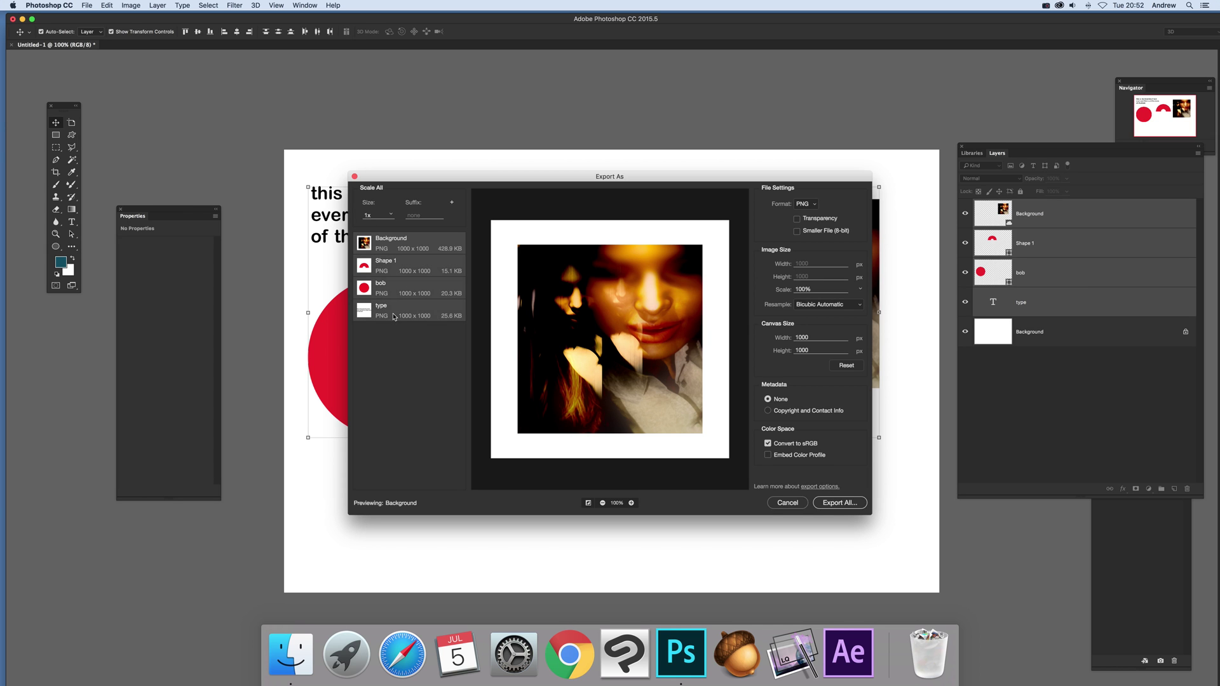
{"action": "left_click", "coordinate": [834, 503]}
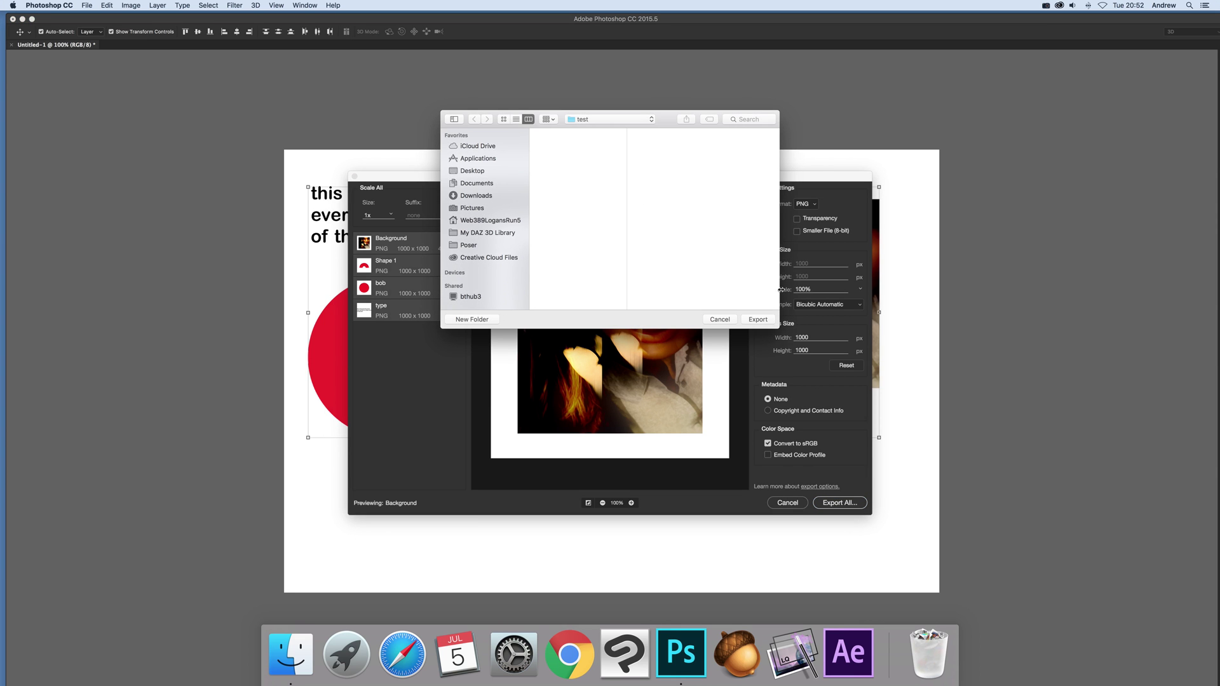
{"action": "left_click", "coordinate": [767, 320]}
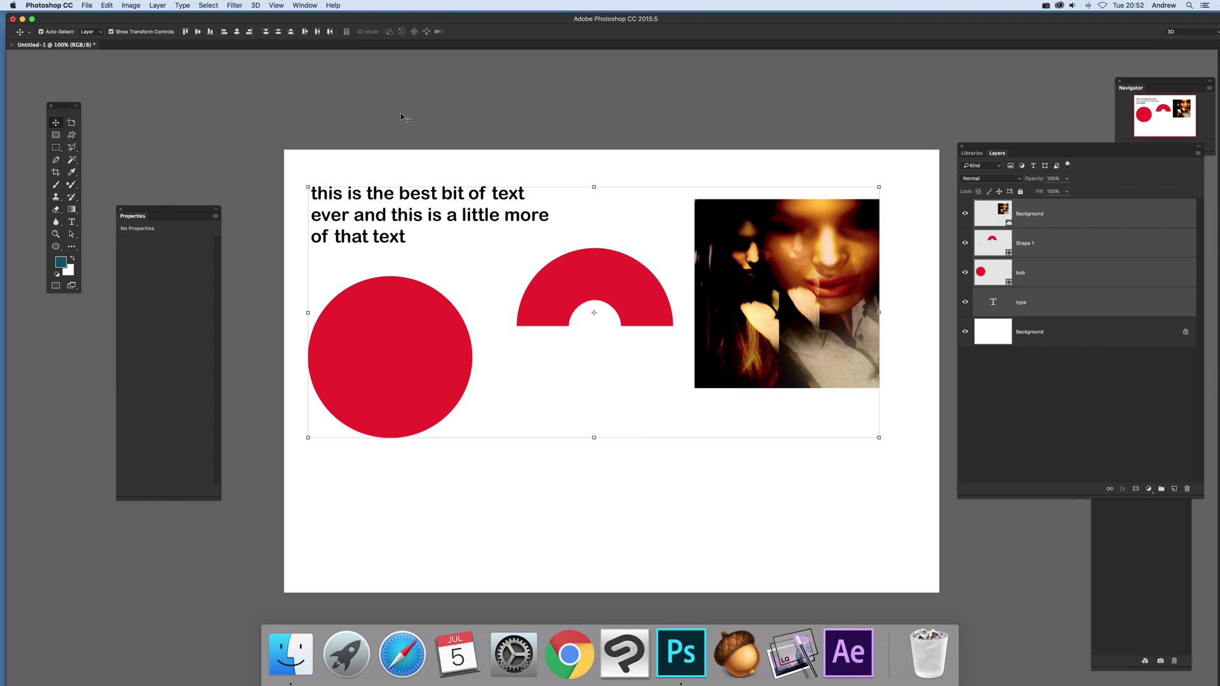
{"action": "left_click", "coordinate": [291, 657]}
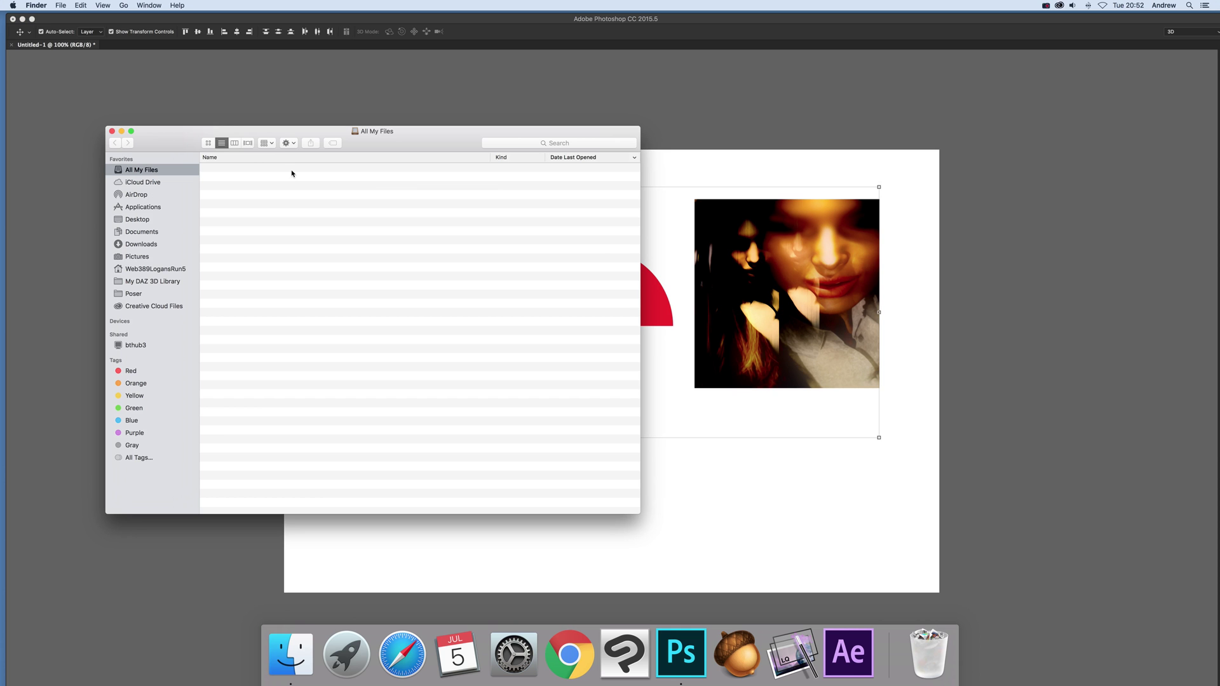
Open the Desktop's test folder and preview Background.png and bob.png among the exports
{"action": "left_click", "coordinate": [136, 219]}
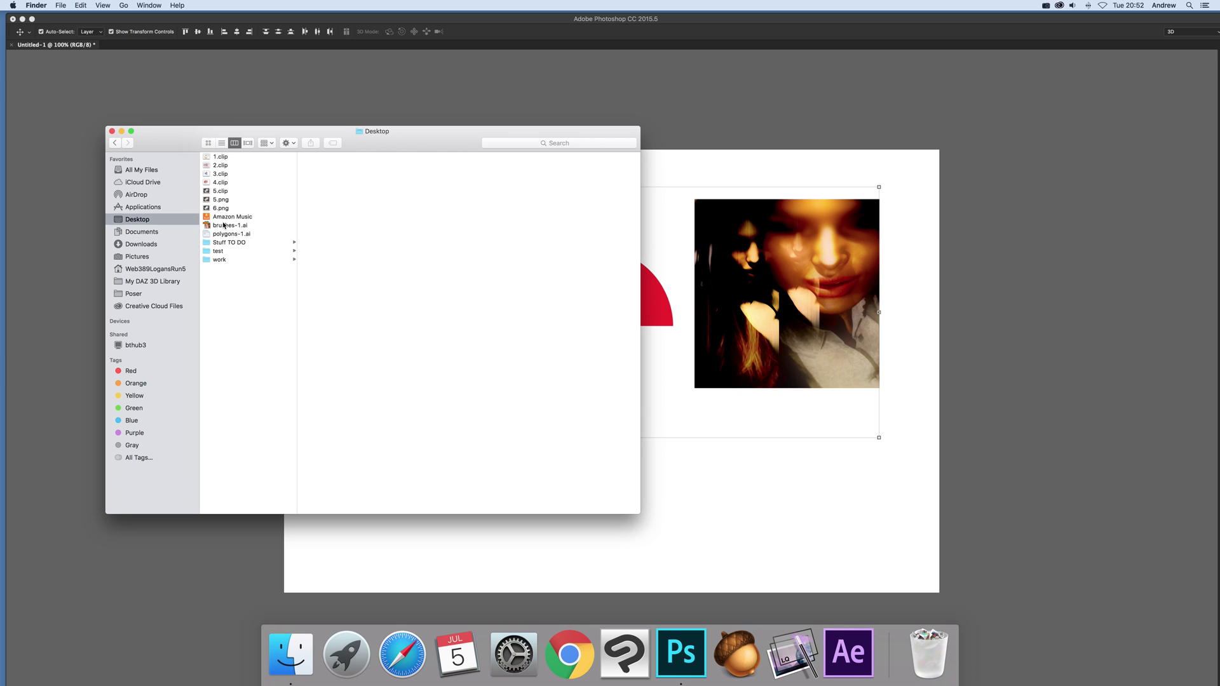
{"action": "left_click", "coordinate": [224, 251]}
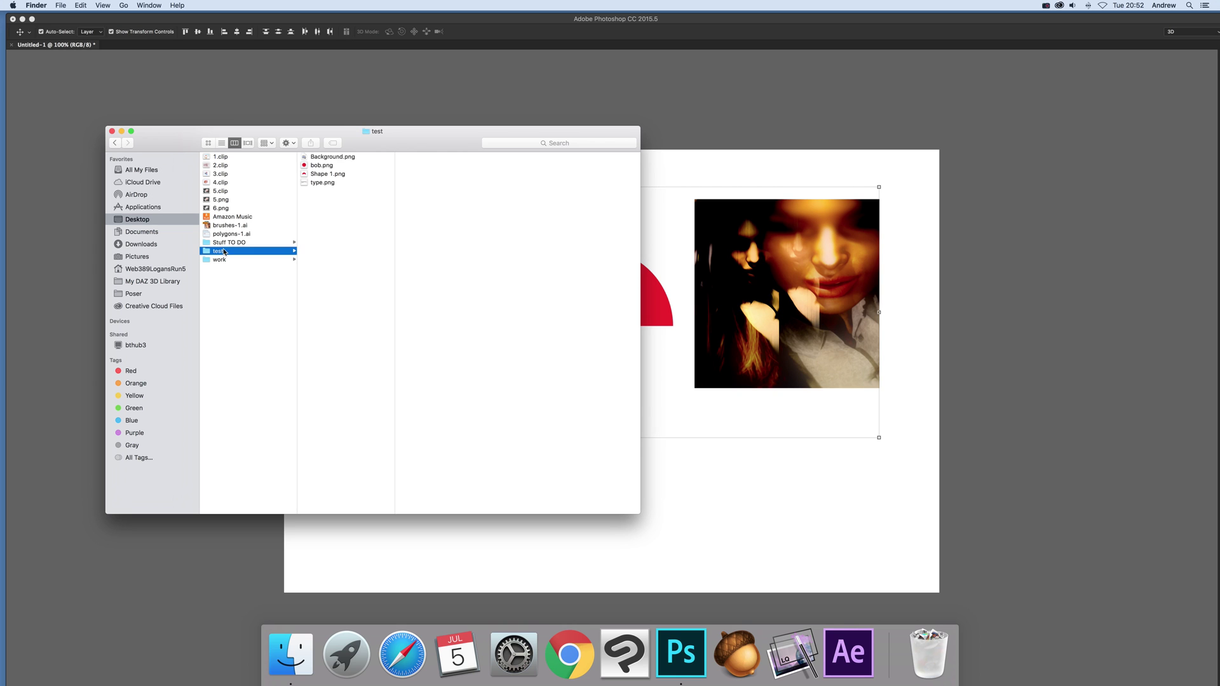
{"action": "left_click", "coordinate": [330, 158]}
{"action": "left_click", "coordinate": [321, 166]}
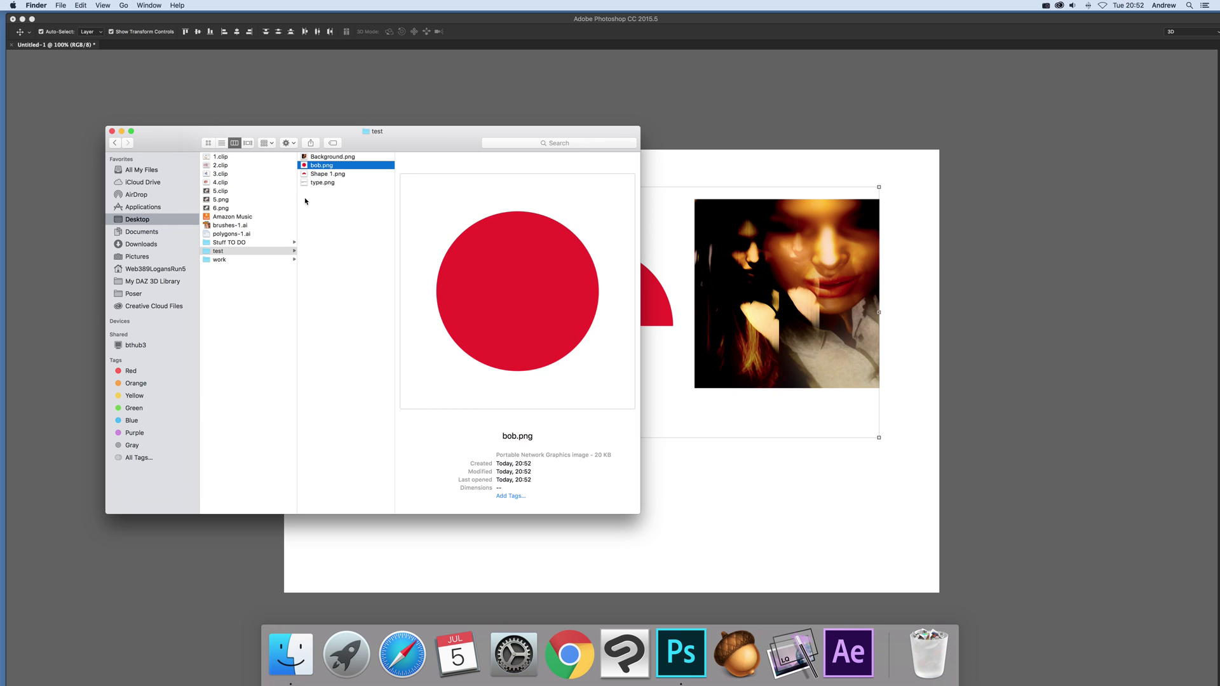
{"action": "key", "text": "Down"}
{"action": "key", "text": "Down"}
{"action": "key", "text": "Up"}
{"action": "key", "text": "Up"}
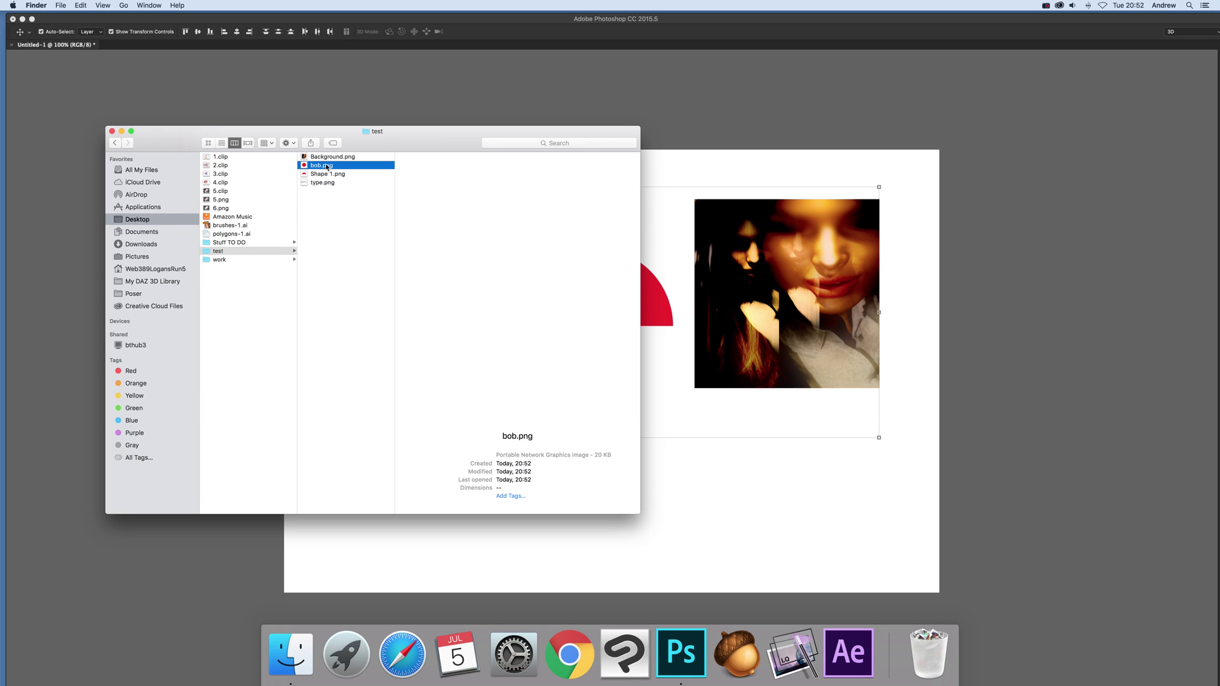